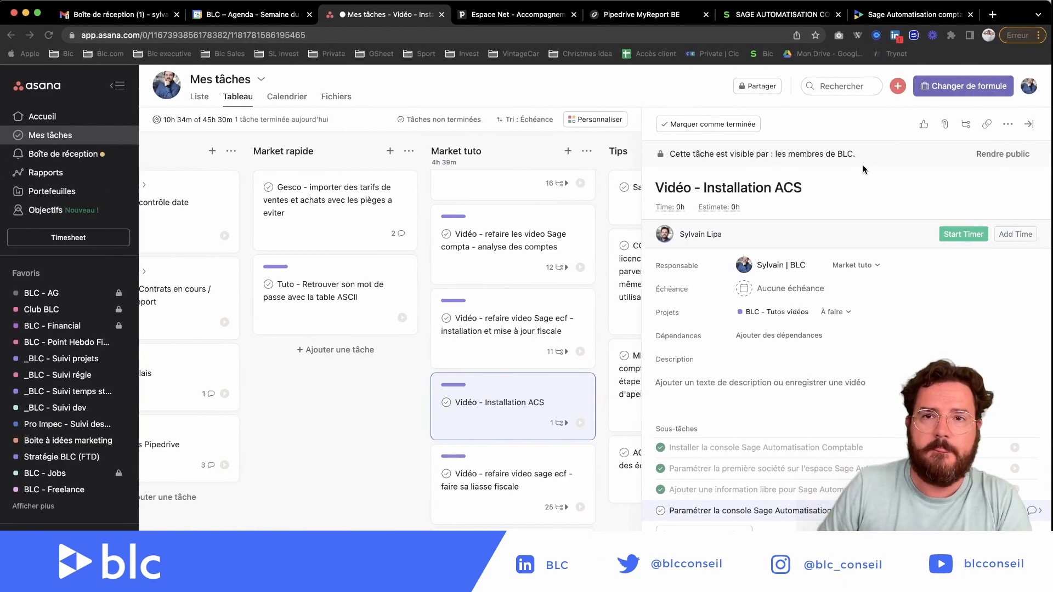
Switch to the Sage Automatisation Comptable browser tab and open the Comptabilité document list.
left_click(778, 14)
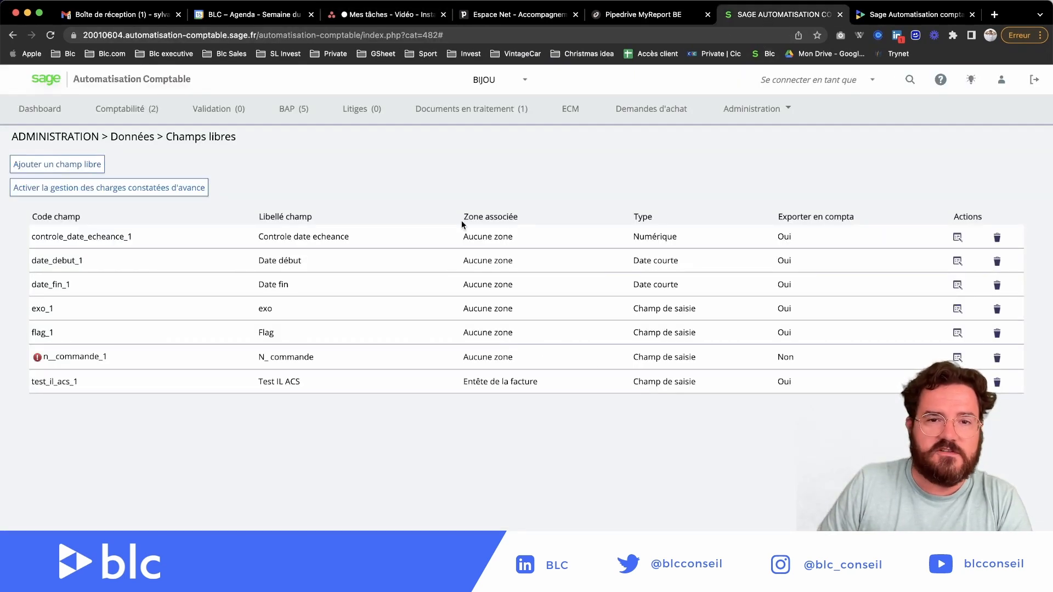
left_click(144, 124)
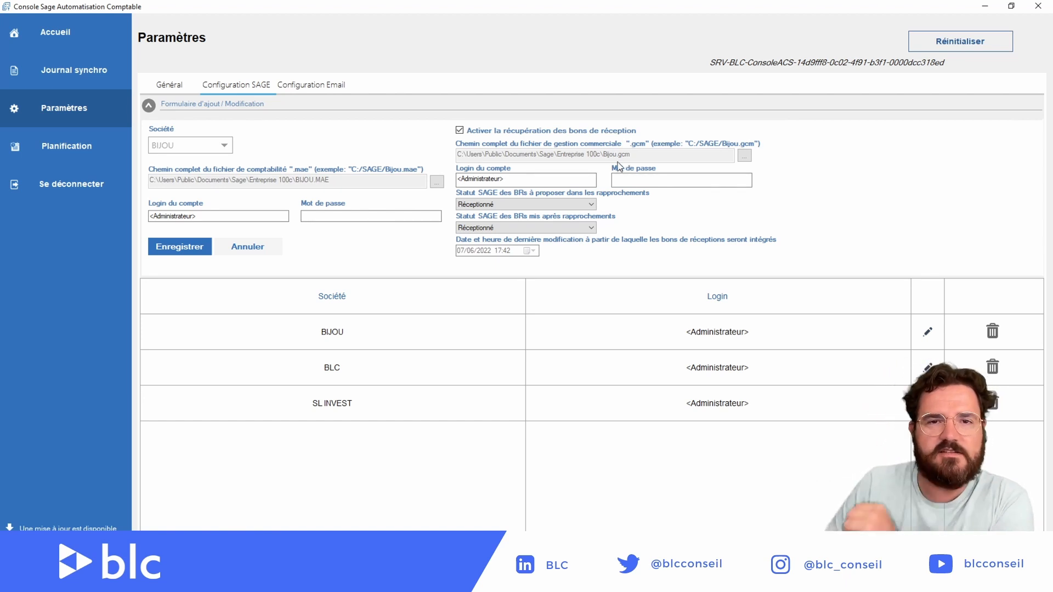
In the console's SAGE configuration for BIJOU, set the SAGE status of the receipt notes proposed for reconciliation to Saisie.
left_click(521, 176)
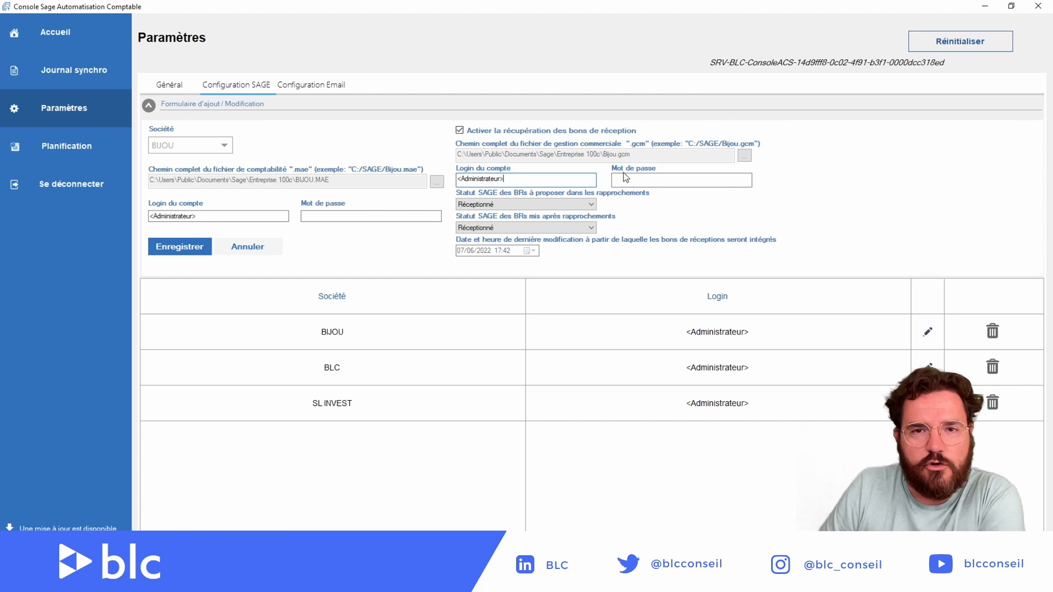
left_click(636, 180)
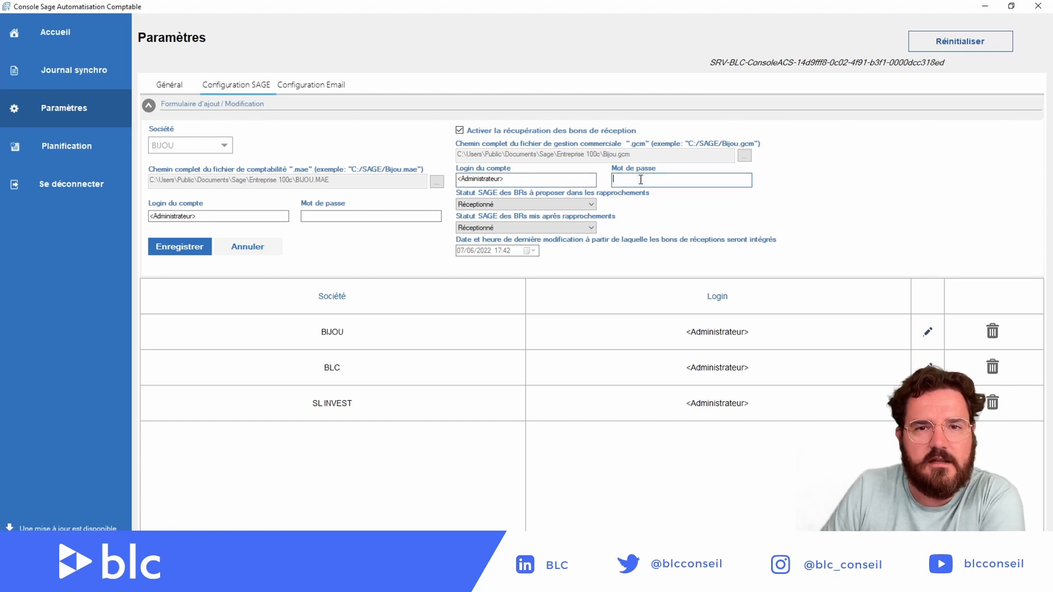
left_click(591, 205)
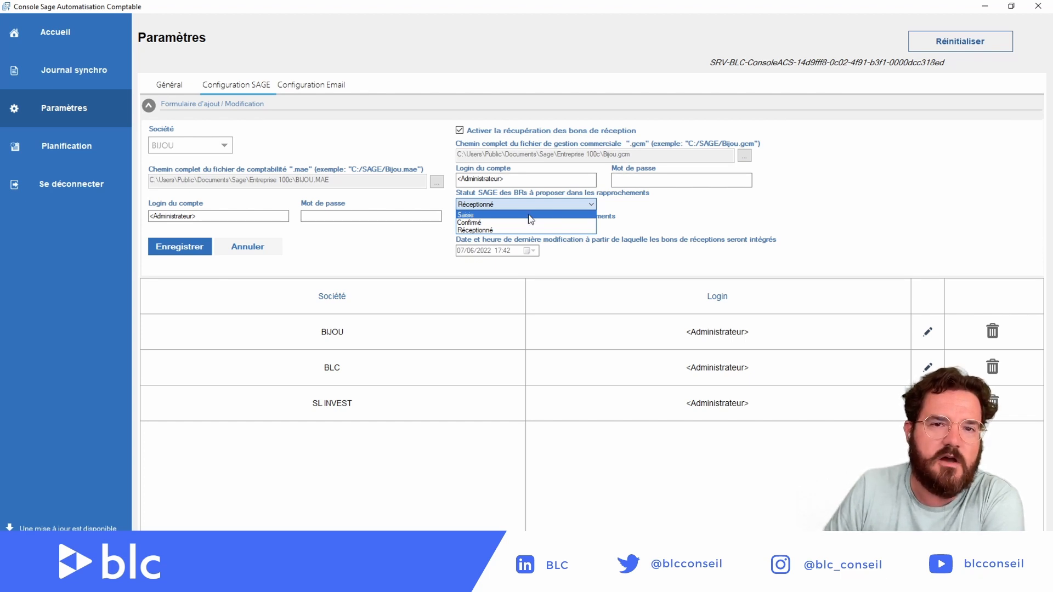
left_click(474, 230)
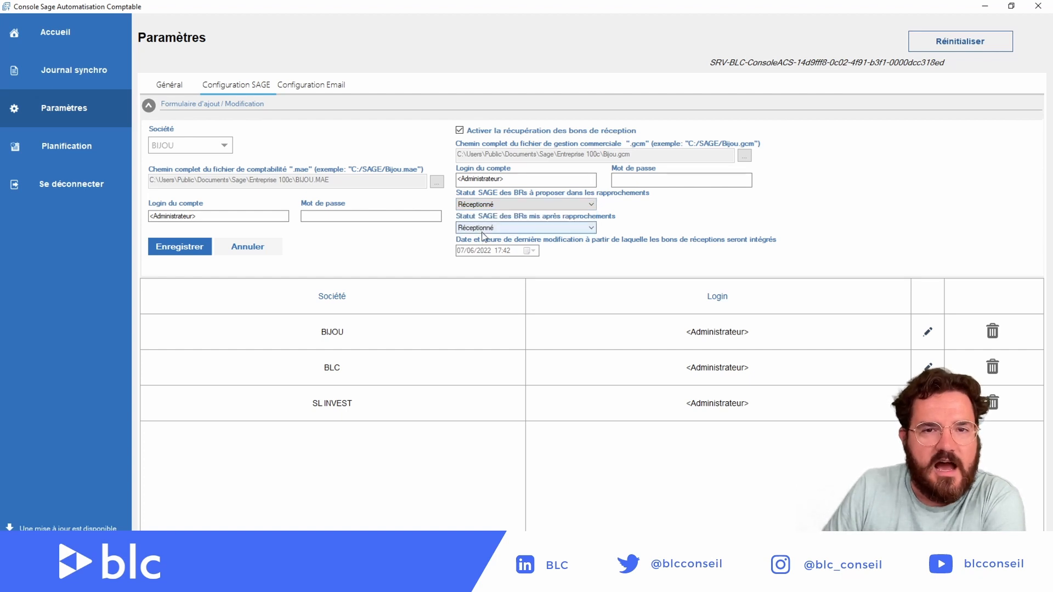
left_click(551, 203)
left_click(498, 215)
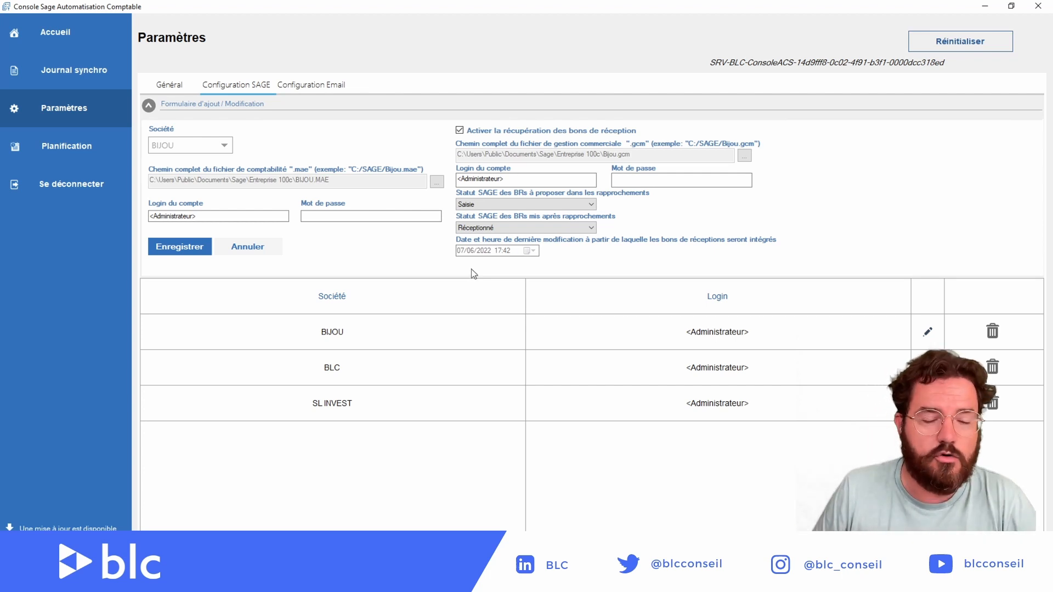
Switch to the Sage Automatisation Comptable web portal and open the Catégories de documents data administration page.
key("ctrl+Left")
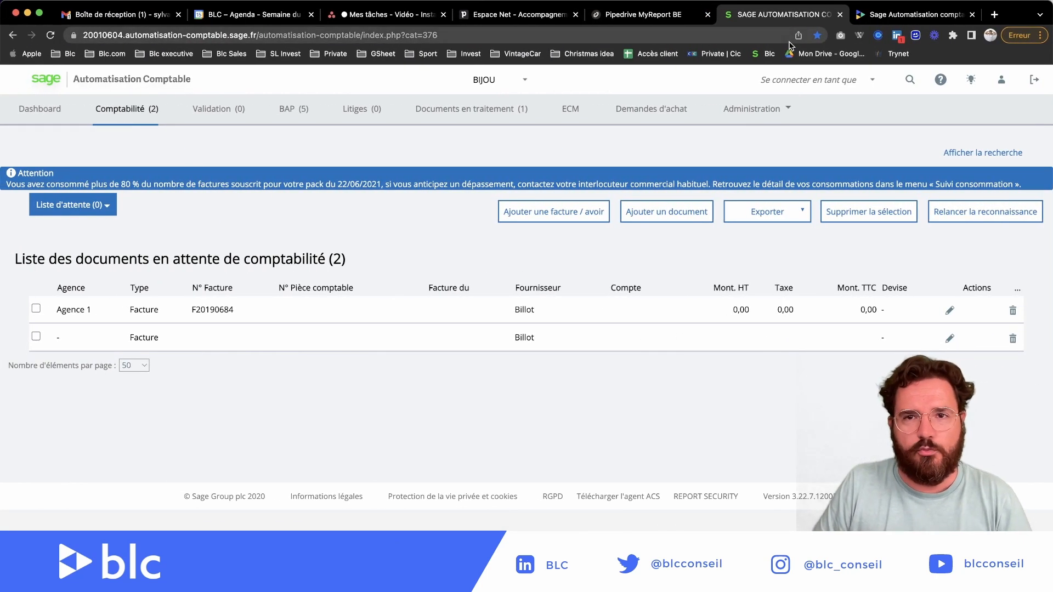
left_click(752, 109)
mouse_move(734, 170)
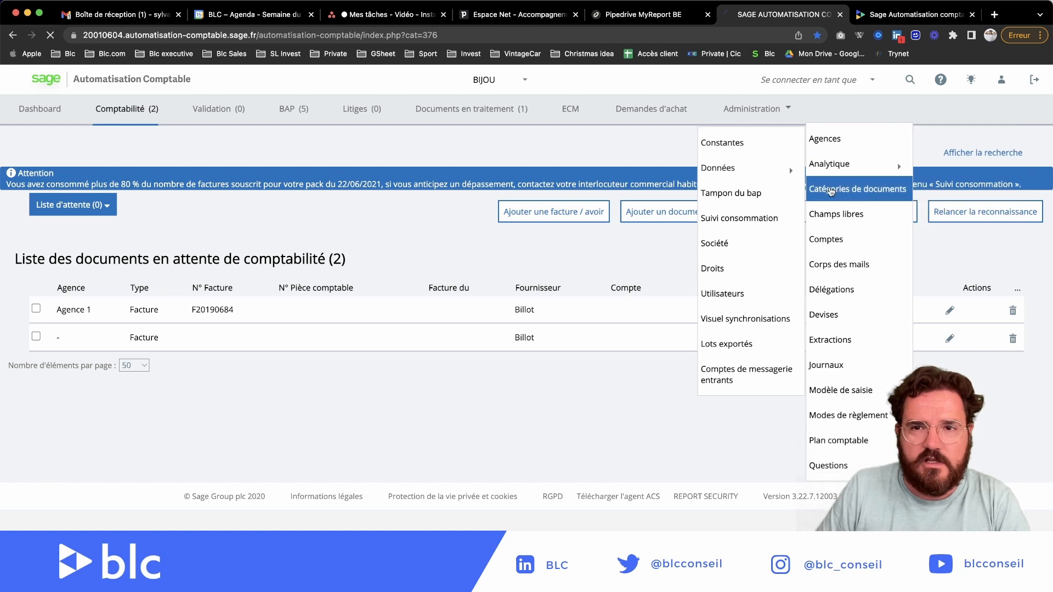
left_click(832, 190)
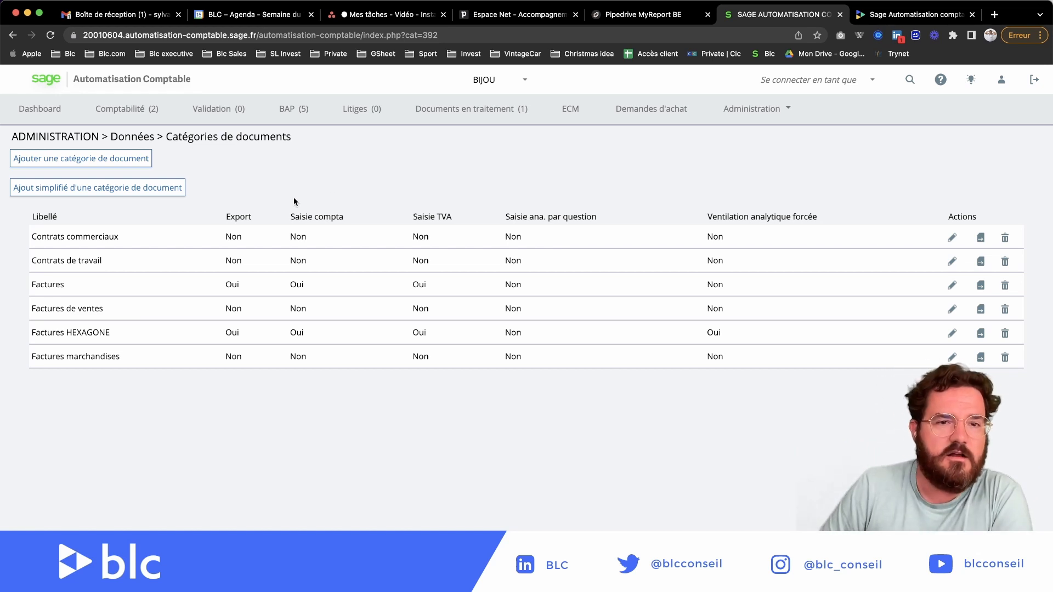
Open the Factures de ventes category for editing and set its reconciliation type to RAPPROCHEMENT BONS DE RÉCEPTION.
left_click_drag(44, 308, 95, 308)
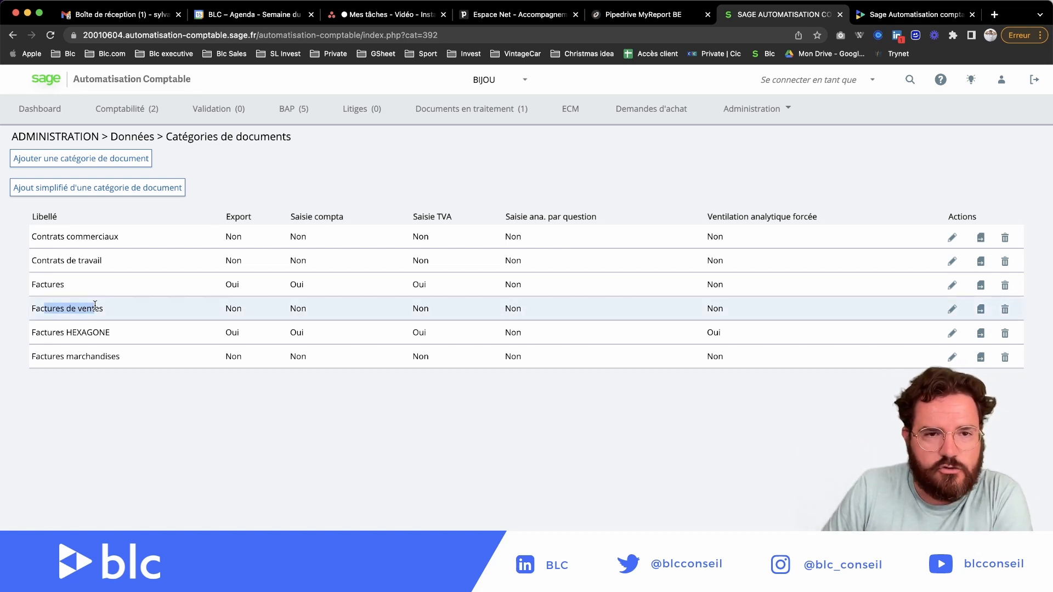
left_click(952, 311)
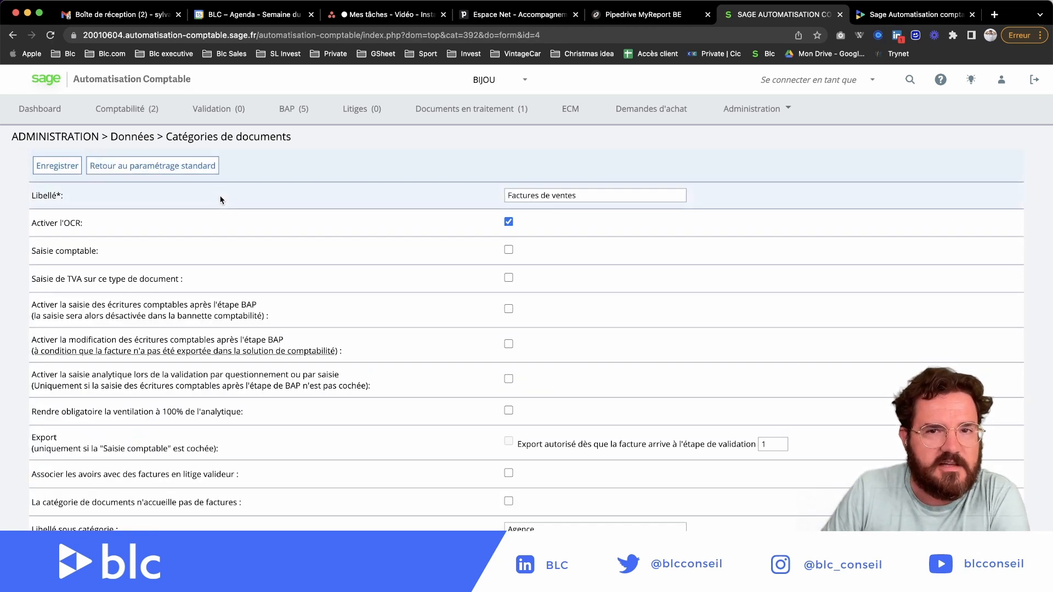
left_click_drag(593, 198, 160, 211)
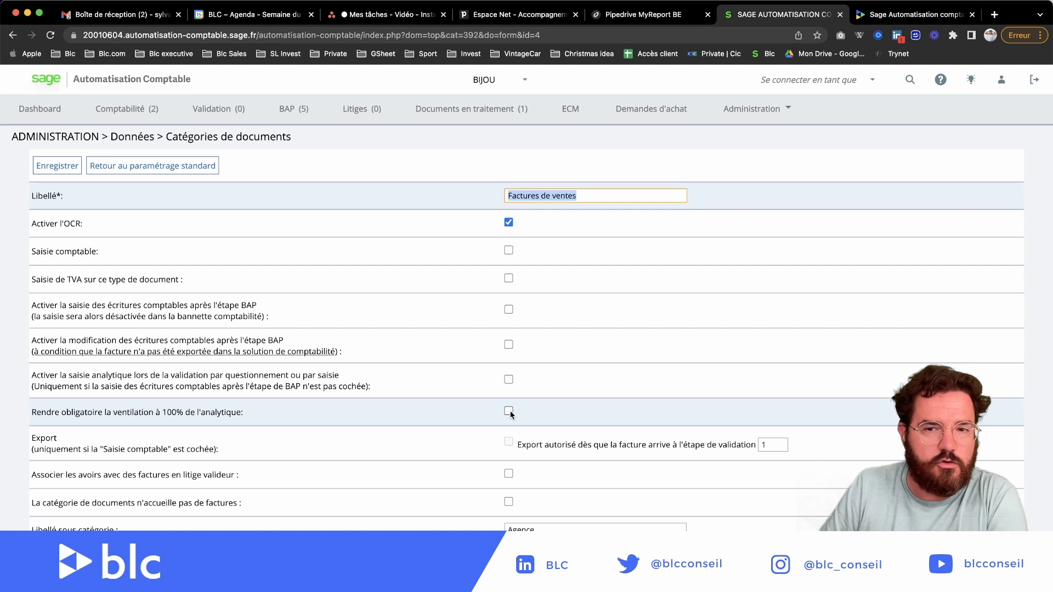
scroll(349, 400, "down", 3)
scroll(395, 431, "down", 1)
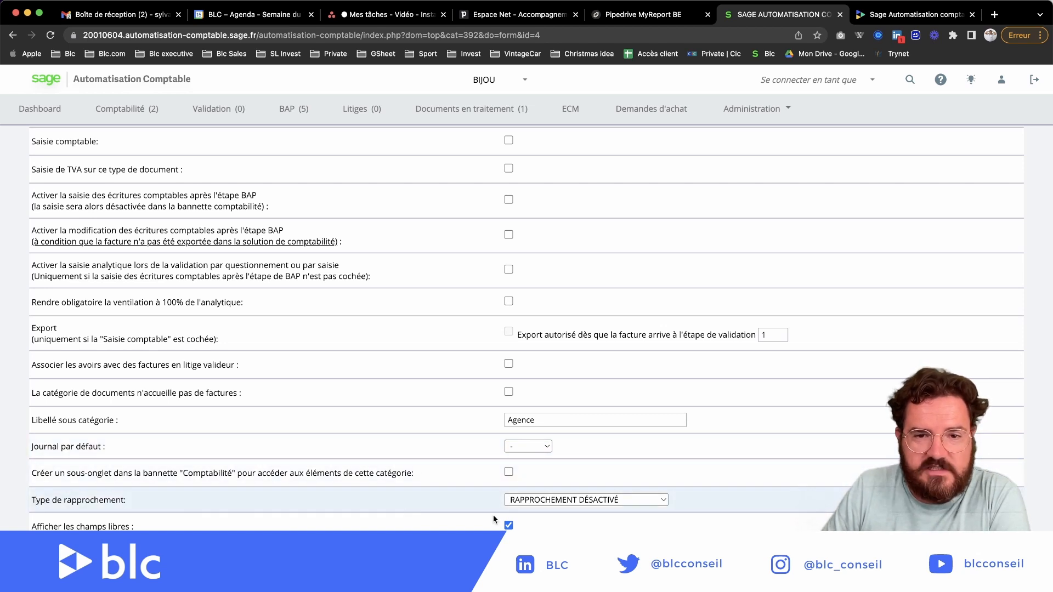
left_click(626, 503)
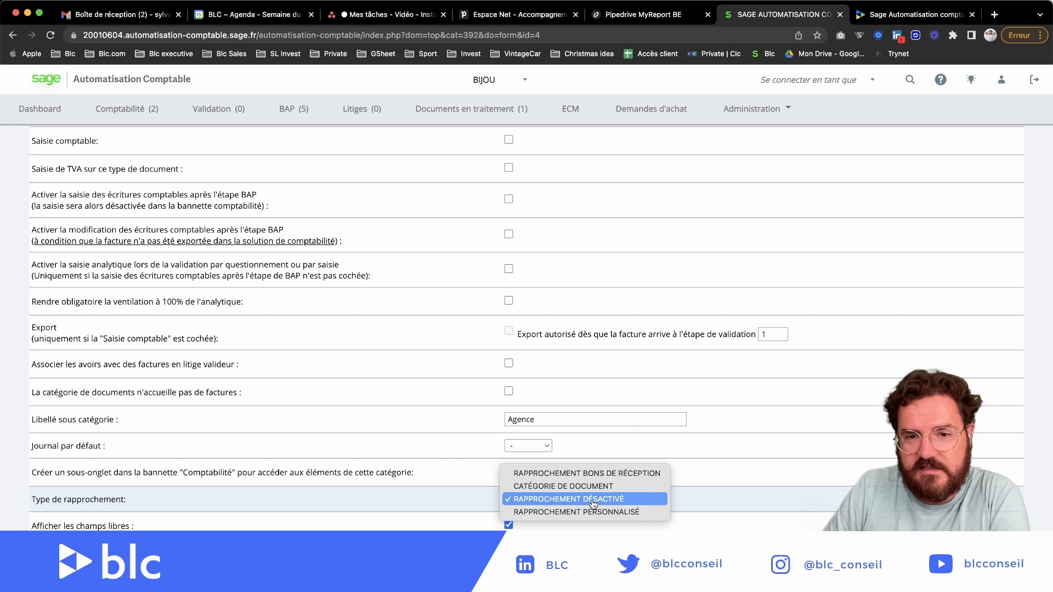
left_click(609, 474)
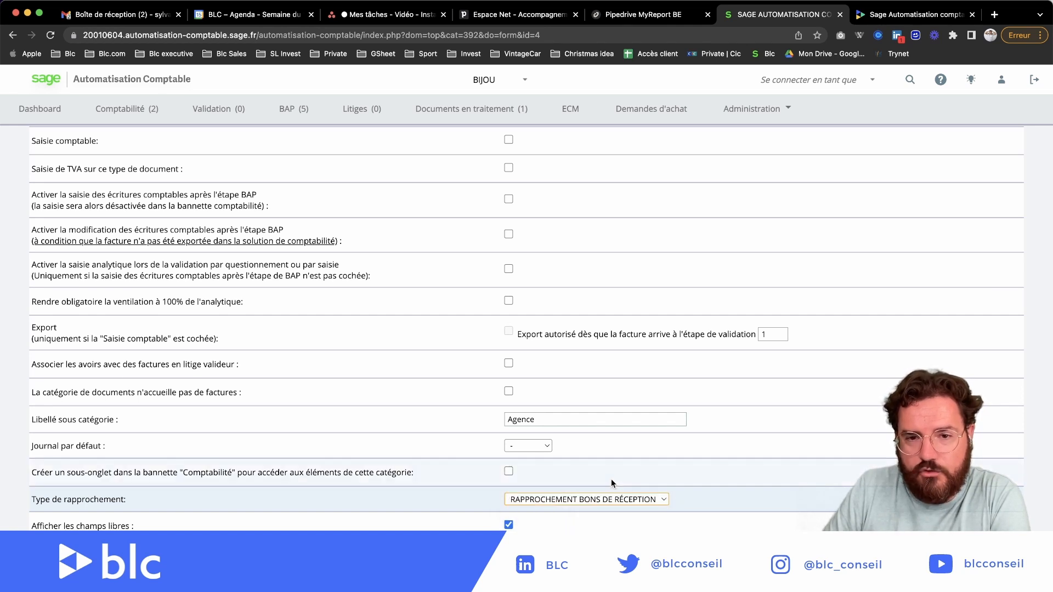
Try CATÉGORIE DE DOCUMENT as the reconciliation type and review the options it offers.
scroll(606, 511, "down", 1)
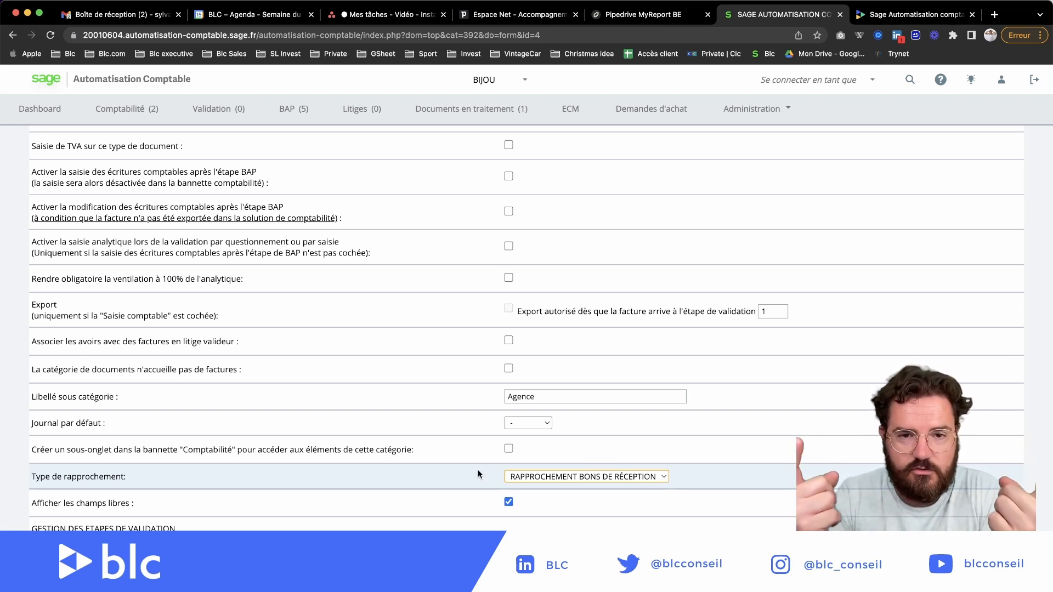
left_click(647, 480)
left_click(595, 482)
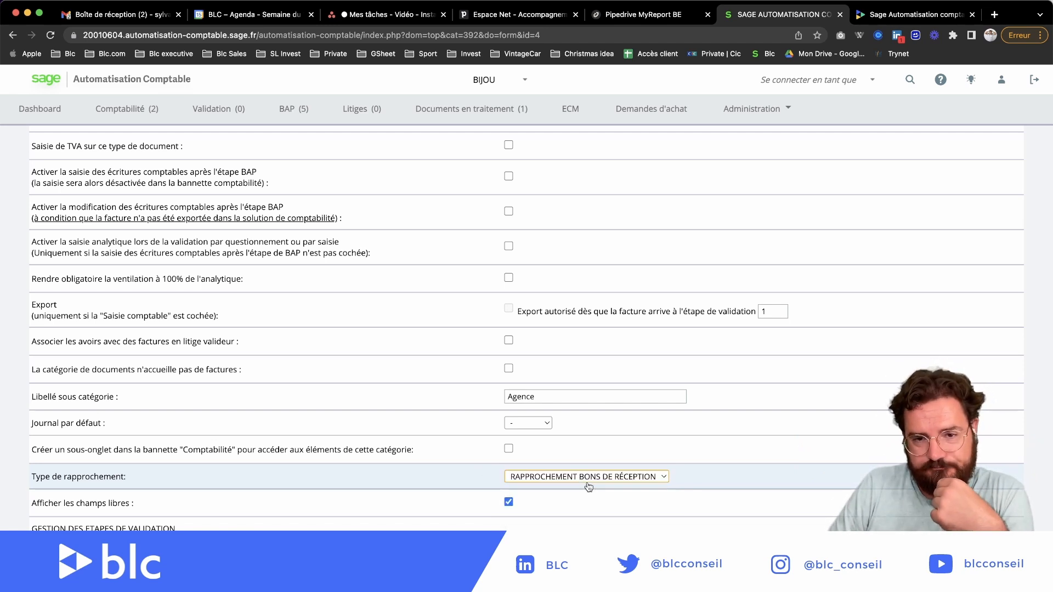
left_click(587, 483)
left_click(583, 491)
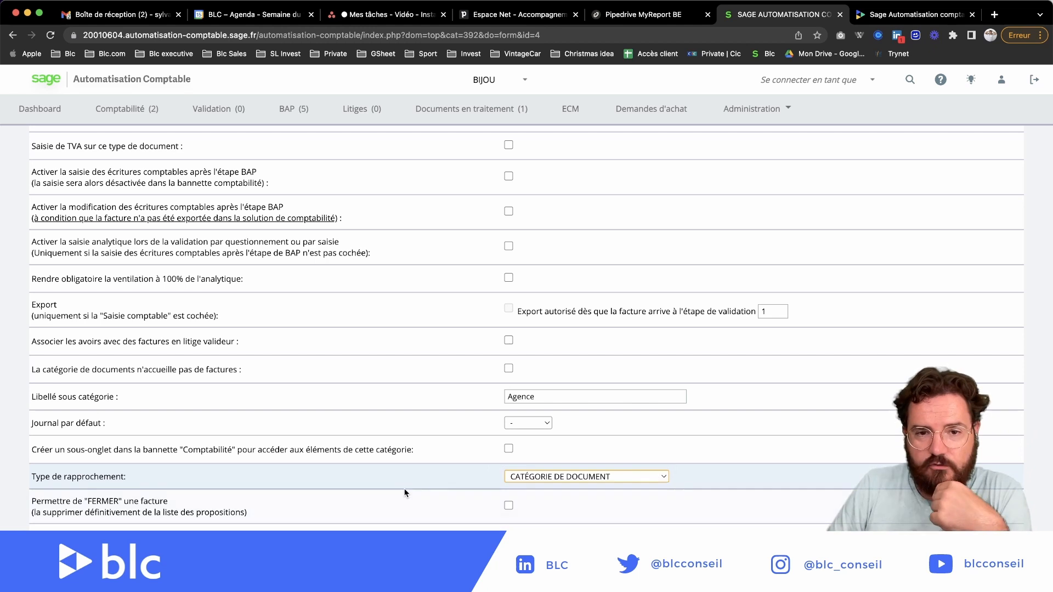
scroll(366, 470, "down", 2)
scroll(365, 468, "down", 1)
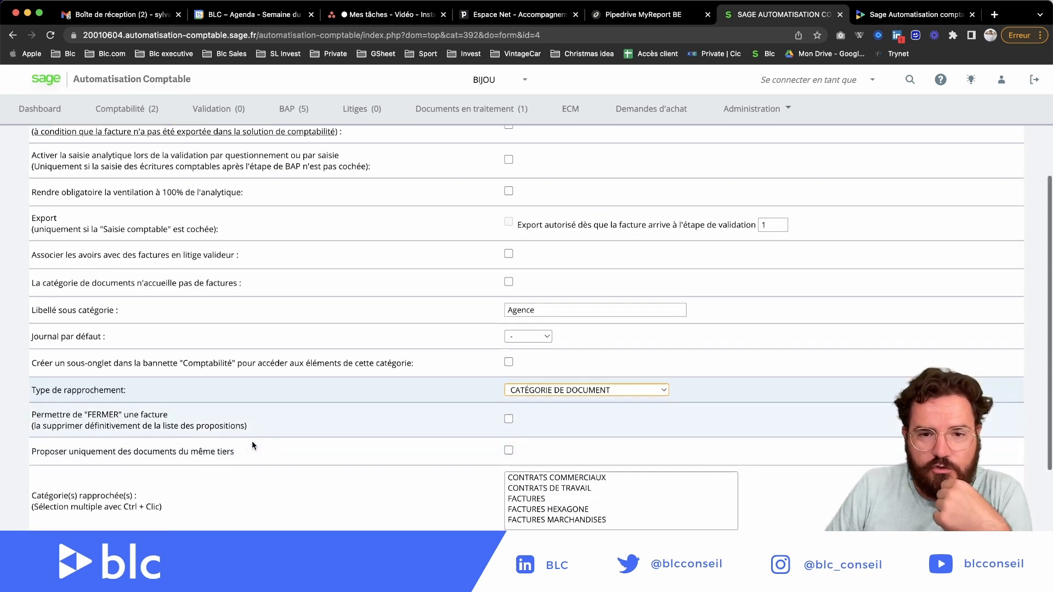
Try RAPPROCHEMENT PERSONNALISÉ as the reconciliation type and return the setting to RAPPROCHEMENT BONS DE RÉCEPTION.
left_click(599, 385)
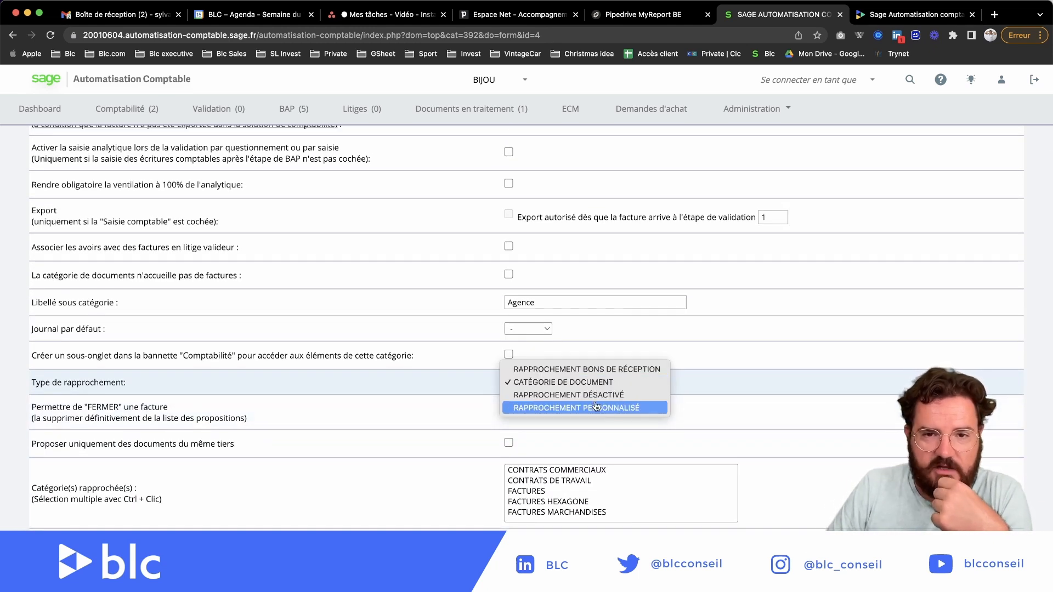
left_click(597, 409)
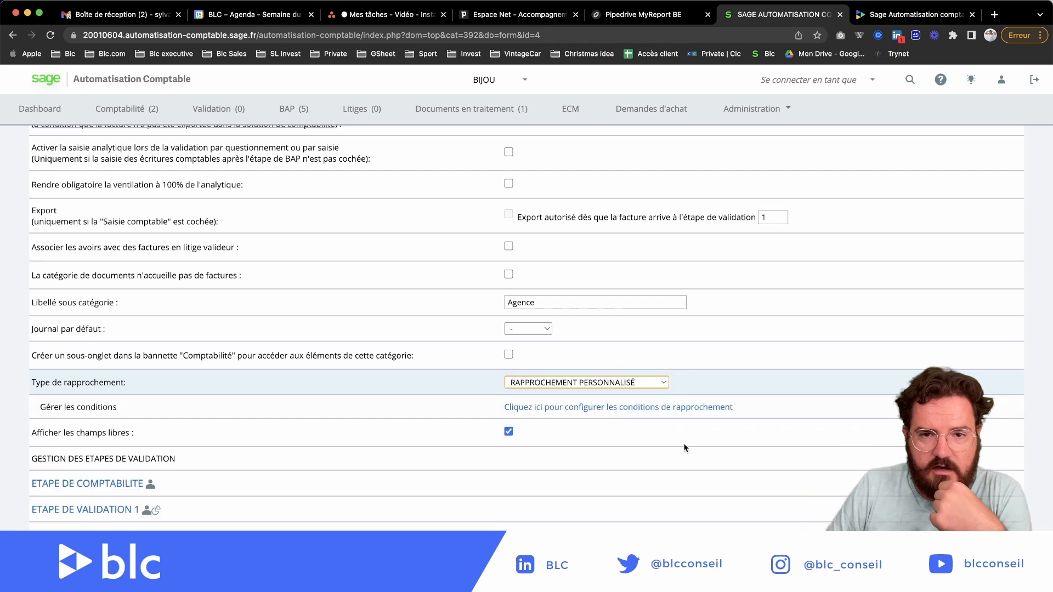
left_click(562, 384)
left_click(585, 343)
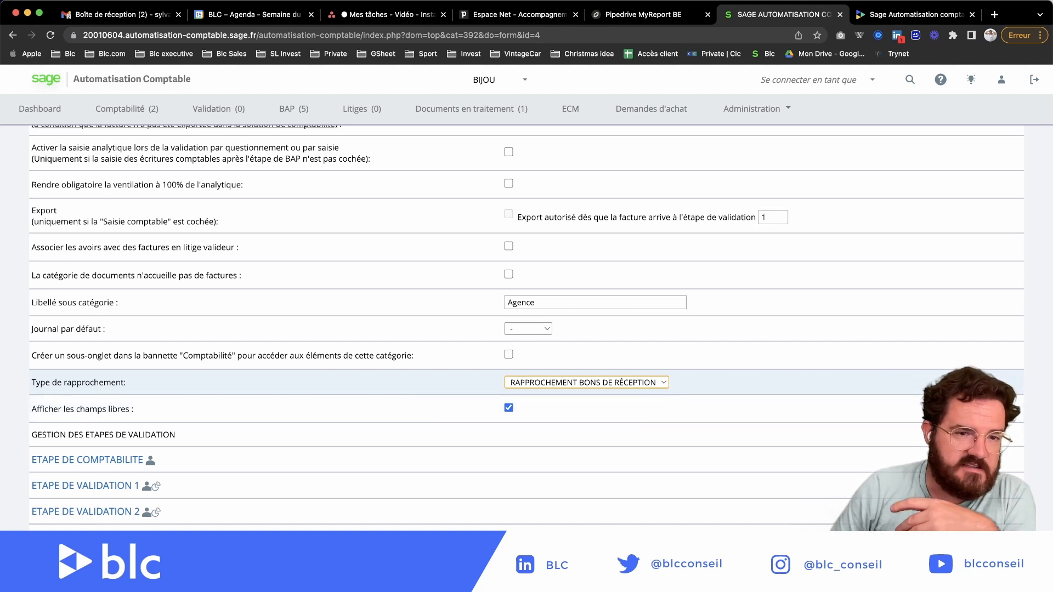
Expand the ETAPE DE COMPTABILITE and ETAPE DE VALIDATION 1 sections and examine their validation settings.
left_click(88, 461)
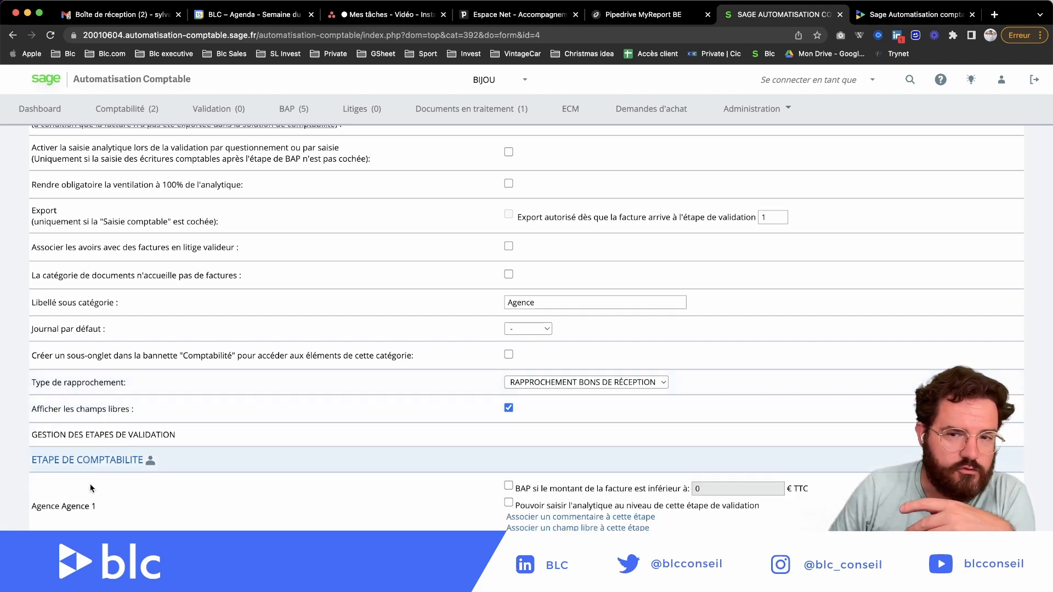
scroll(91, 488, "down", 2)
left_click(94, 512)
scroll(94, 514, "down", 4)
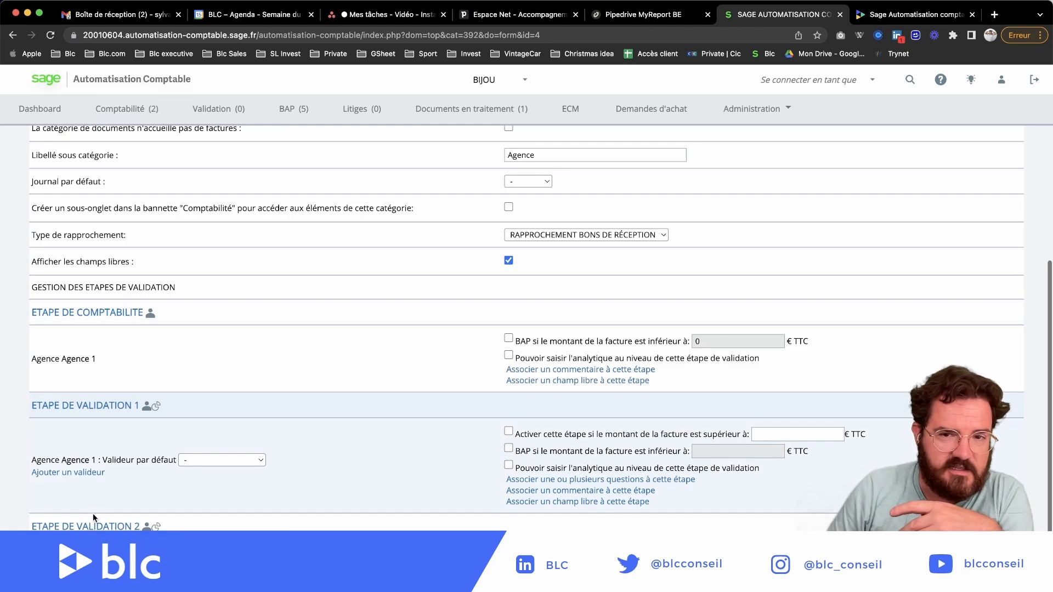
scroll(93, 515, "up", 15)
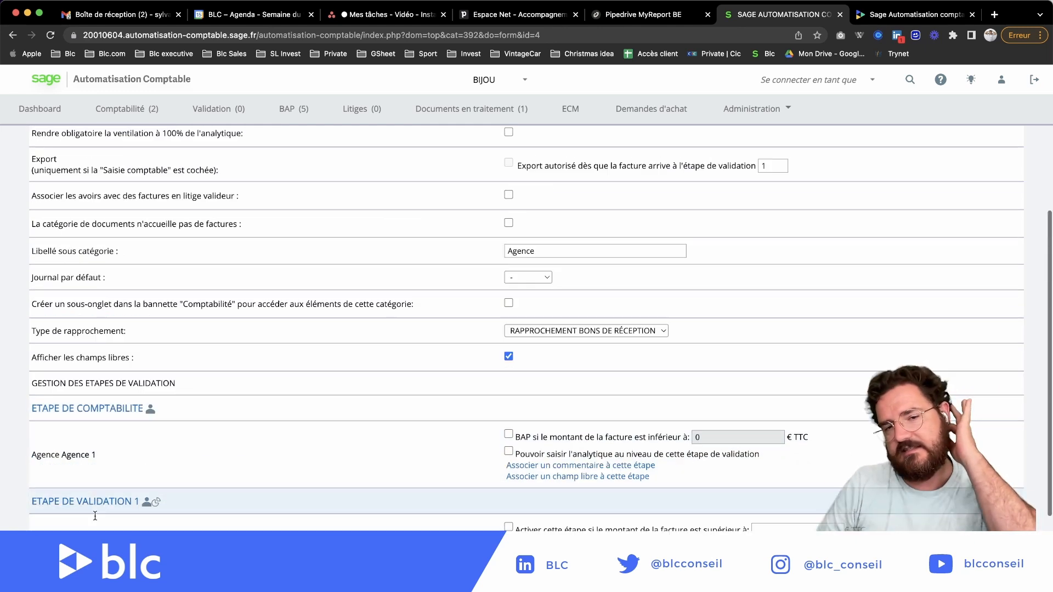